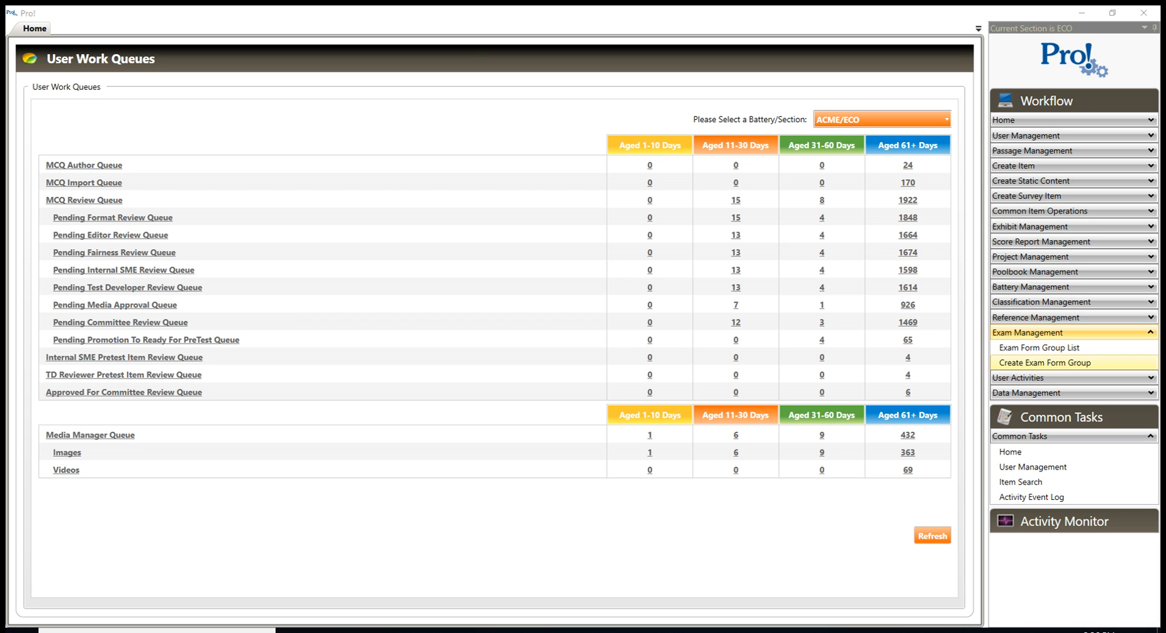
Step: Create and save an exam form group named "Sample Form Group" with the driver type Pearson Desktop Edition
{"action": "left_click", "coordinate": [1044, 363]}
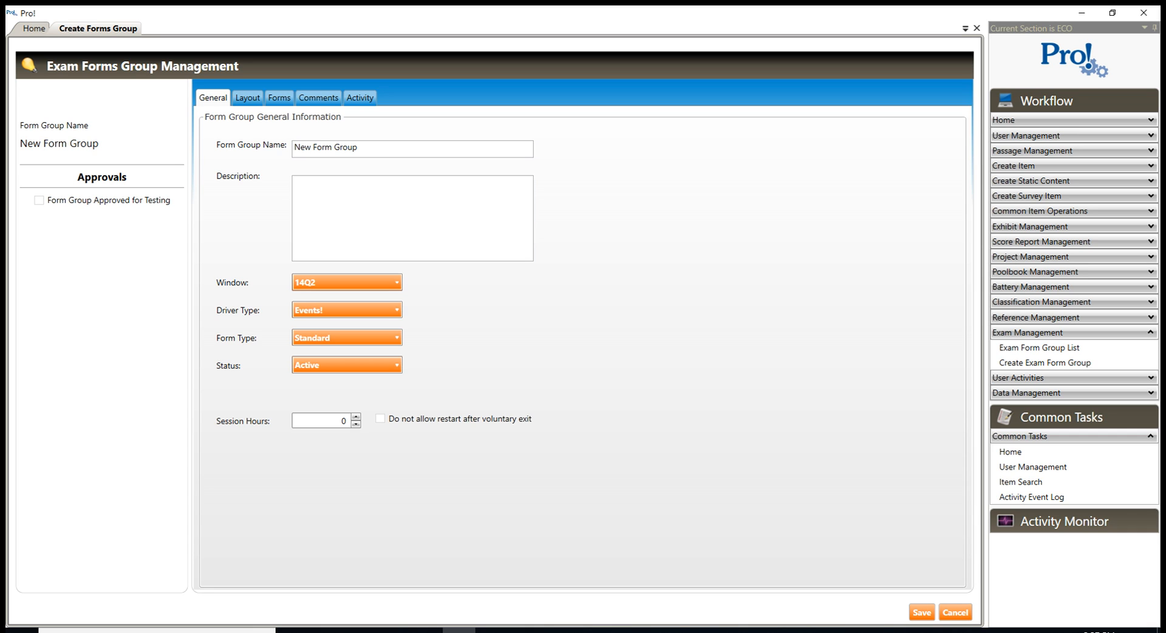
{"action": "left_click_drag", "start_coordinate": [358, 147], "coordinate": [294, 147]}
{"action": "type", "text": "Sample Form Group"}
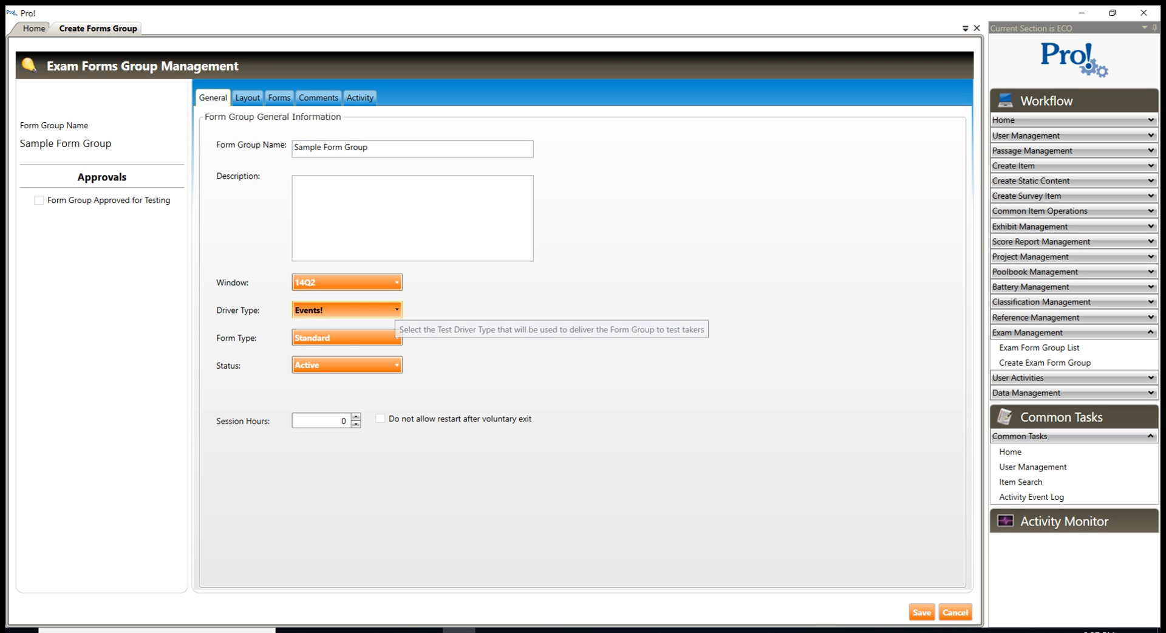
{"action": "left_click", "coordinate": [346, 310]}
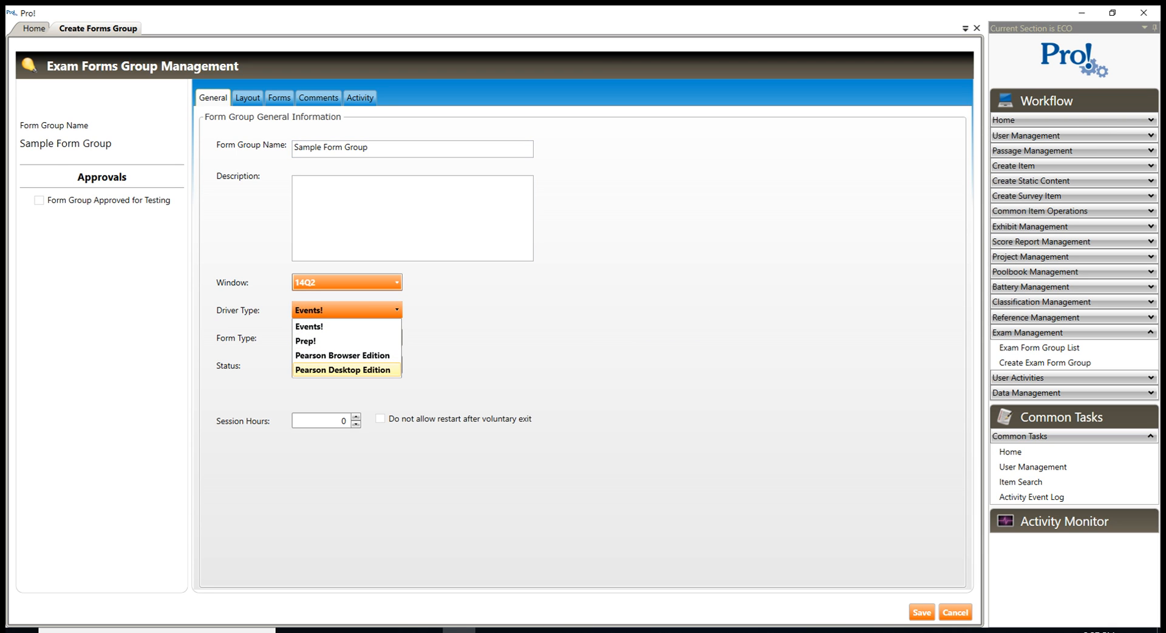
{"action": "left_click", "coordinate": [342, 369]}
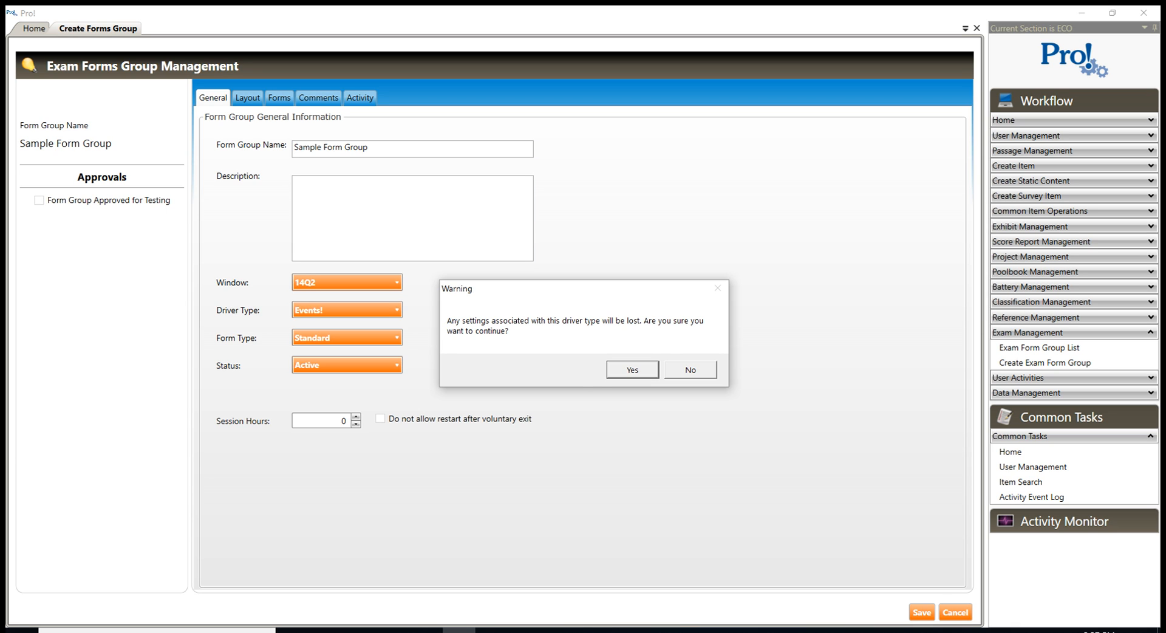
{"action": "key", "text": "Return"}
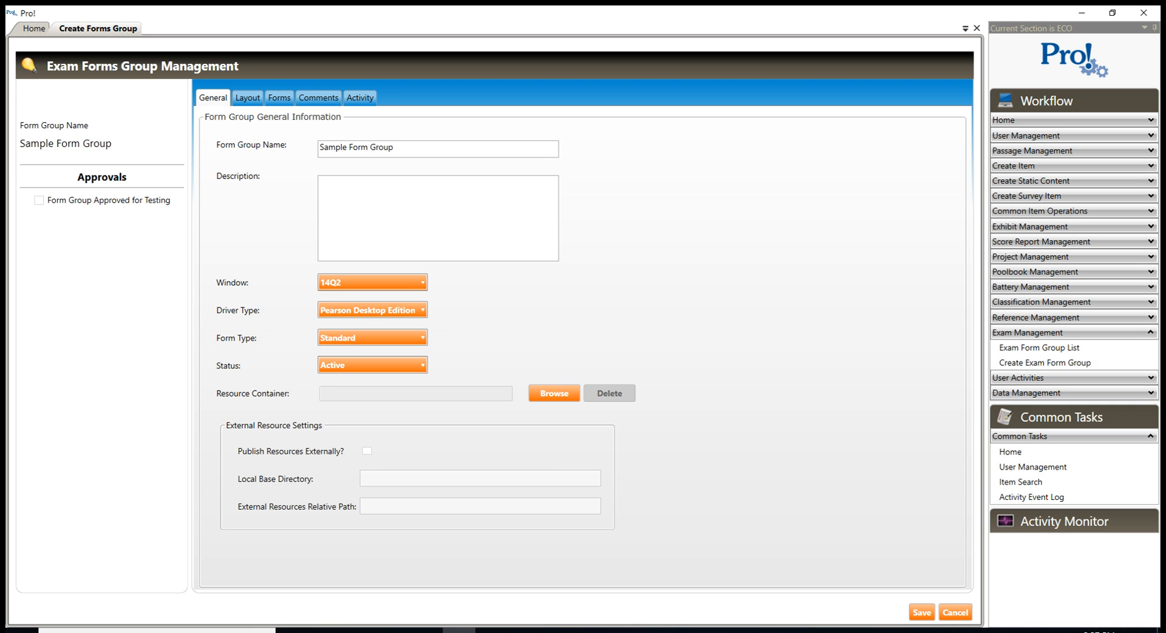
{"action": "left_click", "coordinate": [922, 612]}
Step: Add a top-level Non-Measurable section named "Directions" to the form group's layout
{"action": "left_click", "coordinate": [248, 98]}
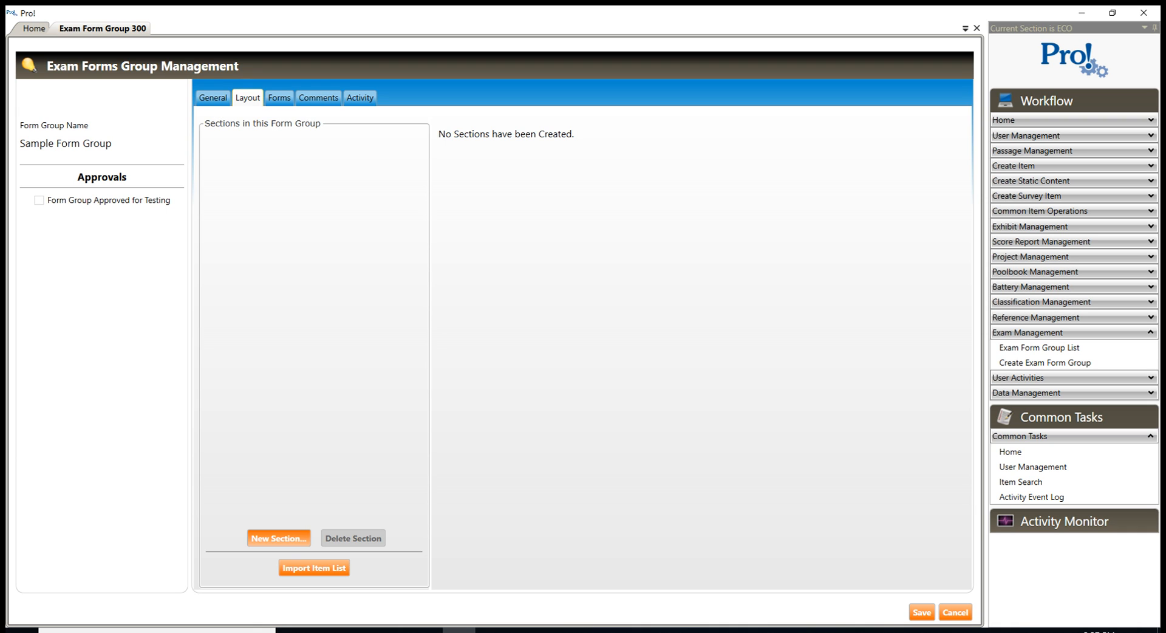
{"action": "left_click", "coordinate": [278, 538]}
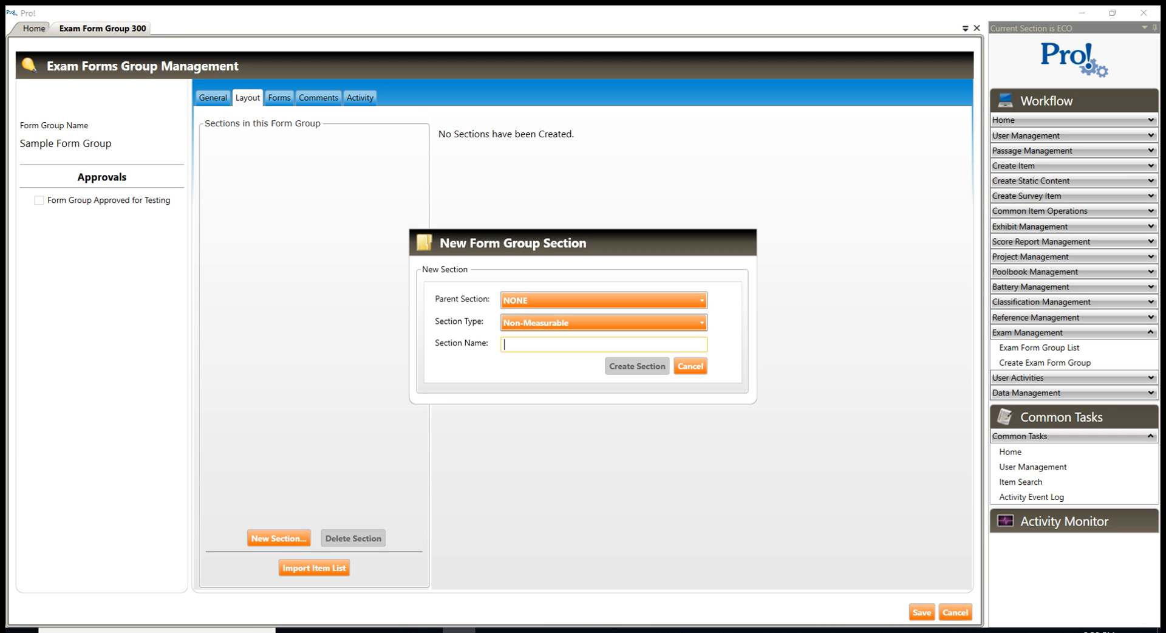
{"action": "type", "text": "Directions"}
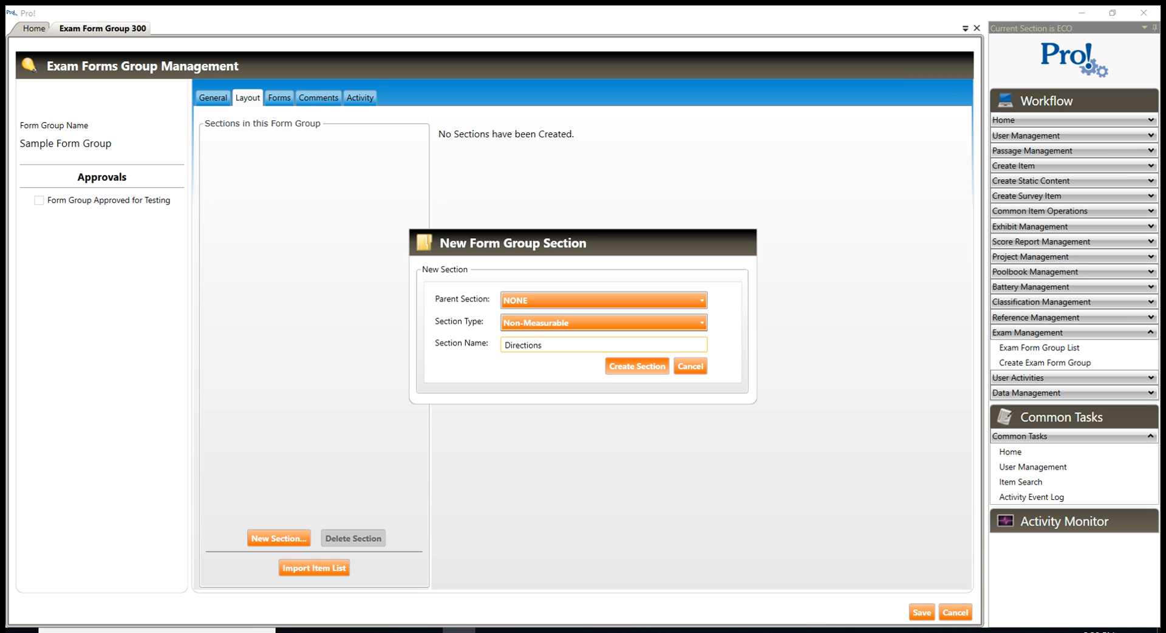
{"action": "left_click", "coordinate": [637, 366]}
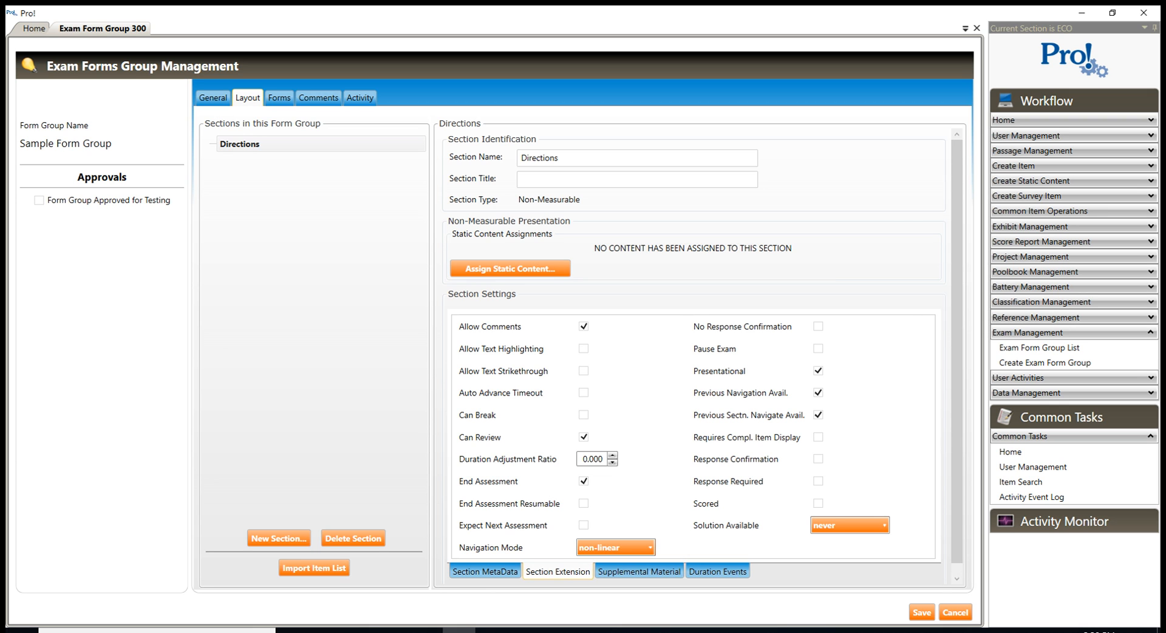
Step: Assign the poolbook "ECO - CCO Non Measurable Direction" as static content of the Directions section
{"action": "left_click", "coordinate": [510, 268]}
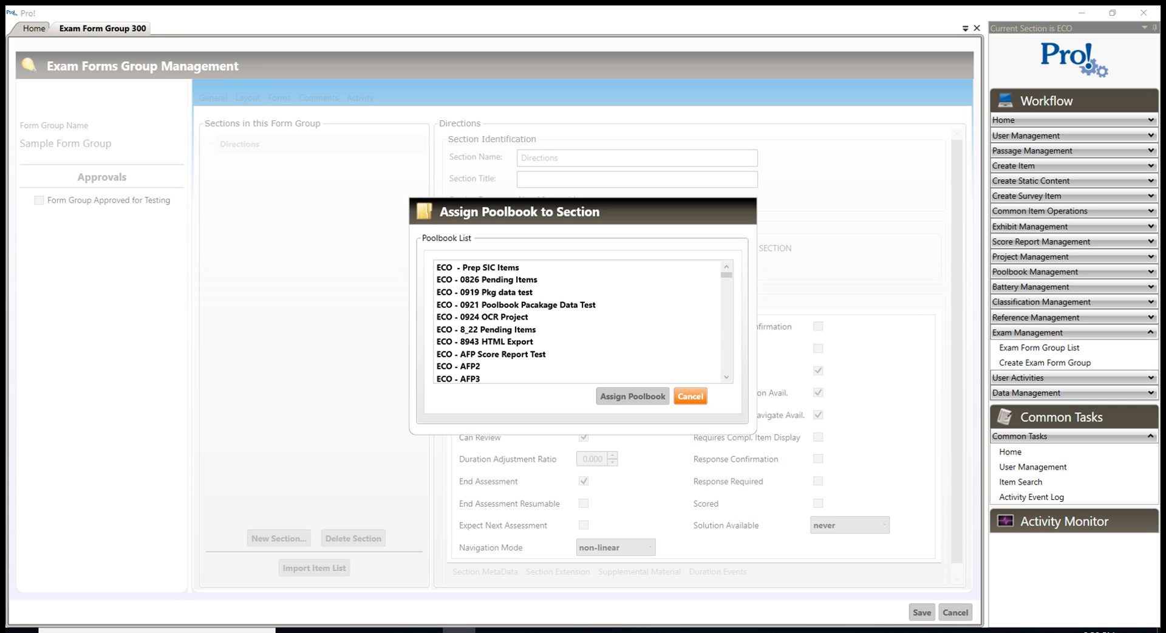
{"action": "scroll", "coordinate": [580, 322], "scroll_direction": "down", "scroll_amount": 5}
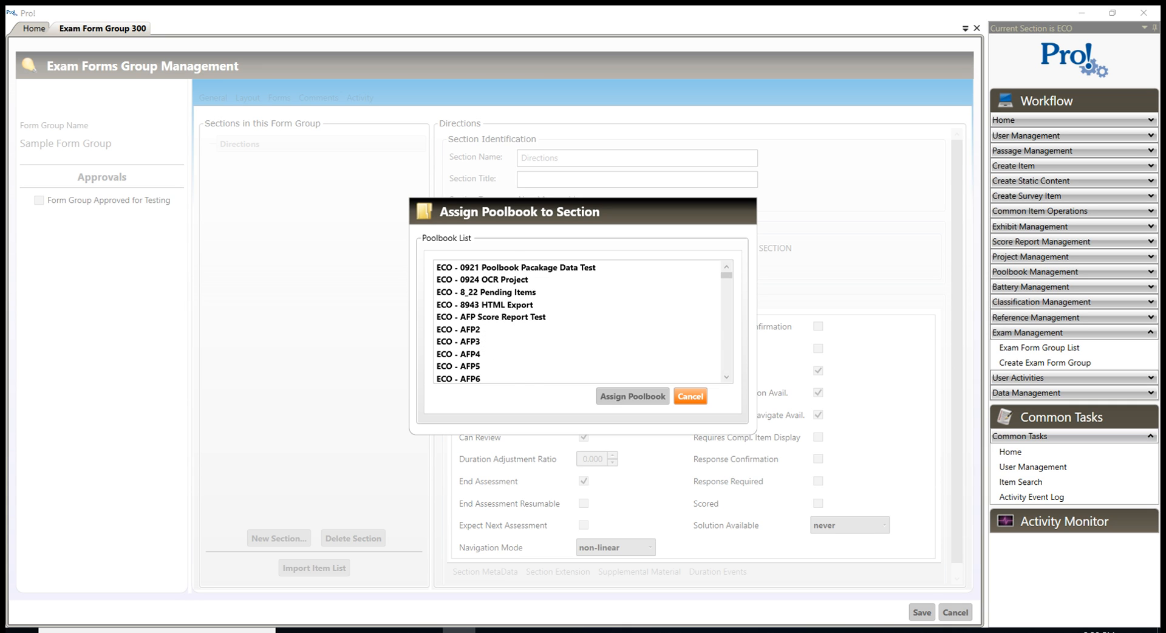
{"action": "scroll", "coordinate": [580, 322], "scroll_direction": "down", "scroll_amount": 4}
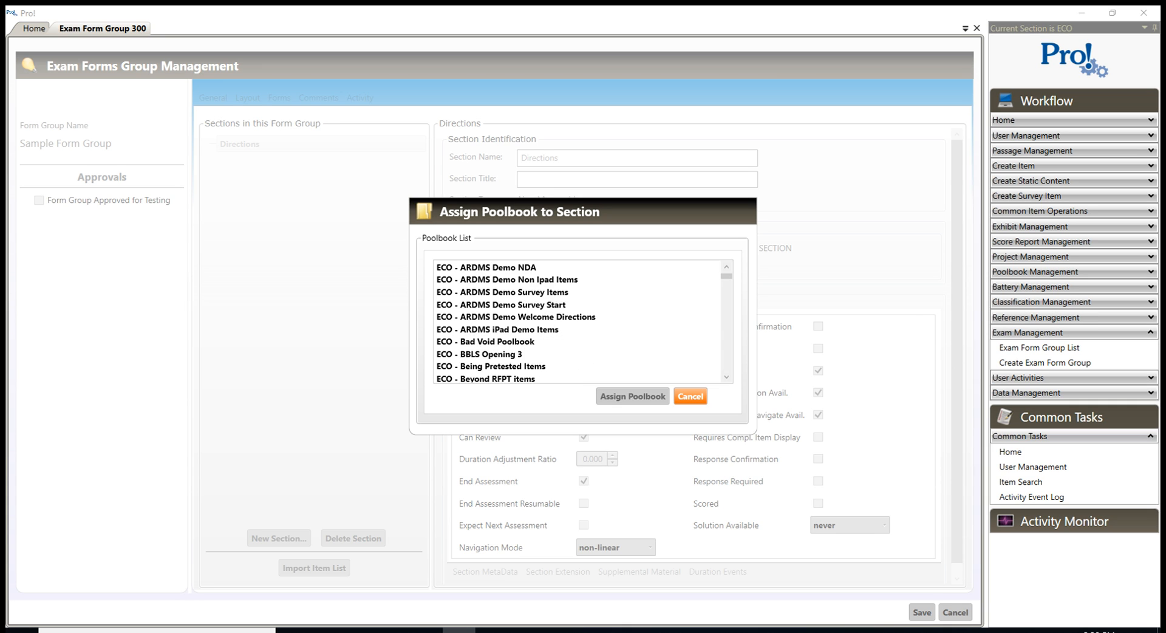
{"action": "scroll", "coordinate": [580, 322], "scroll_direction": "down", "scroll_amount": 1}
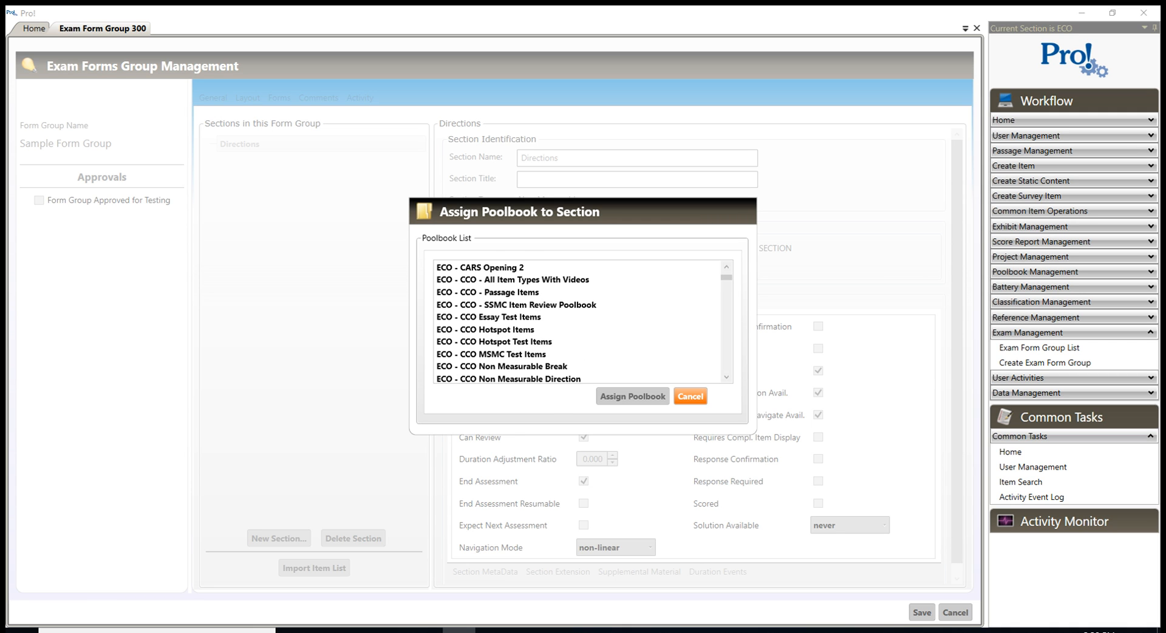
{"action": "scroll", "coordinate": [580, 322], "scroll_direction": "down", "scroll_amount": 1}
{"action": "left_click", "coordinate": [509, 341]}
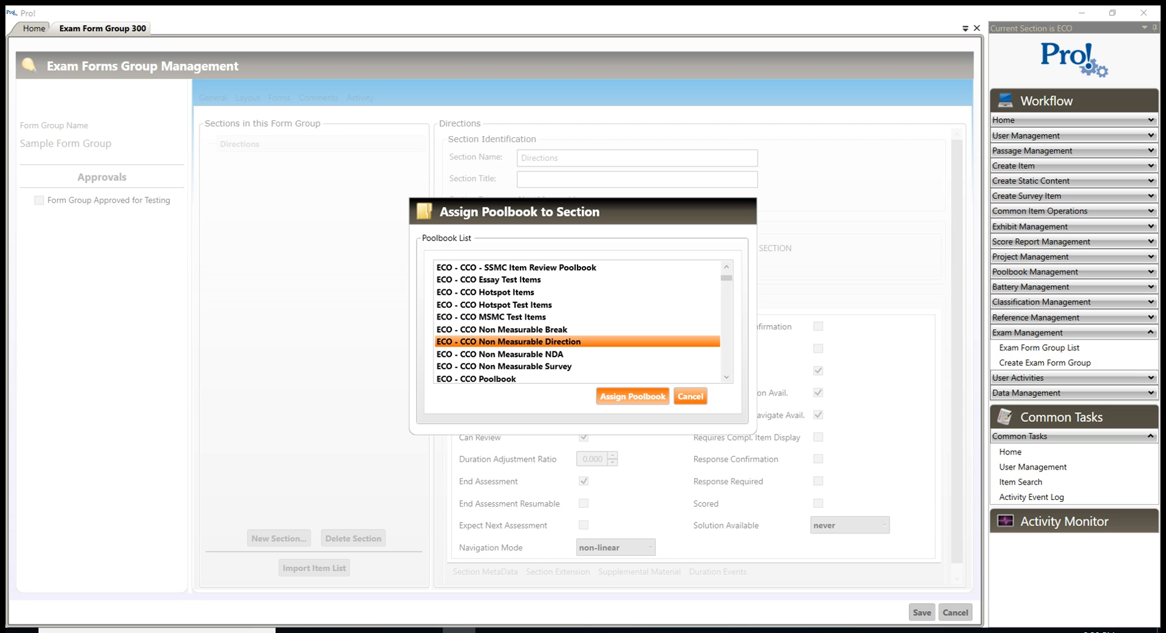
{"action": "left_click", "coordinate": [632, 397]}
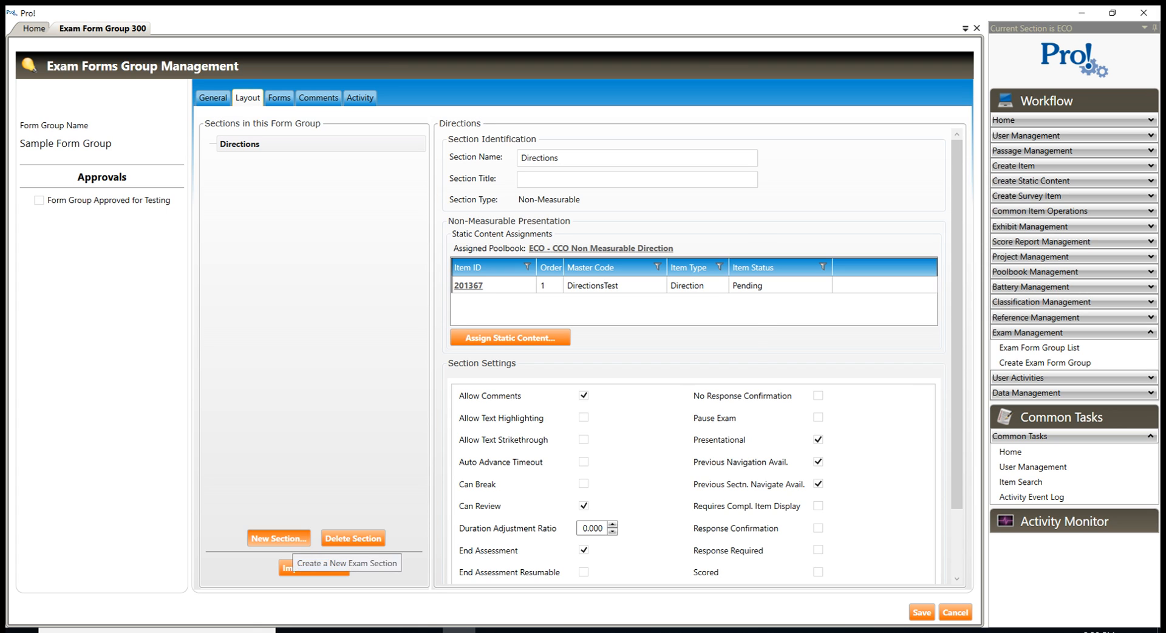
Step: Add a Measurable section named "Exam" with parent section NONE to the form group's layout
{"action": "left_click", "coordinate": [283, 538]}
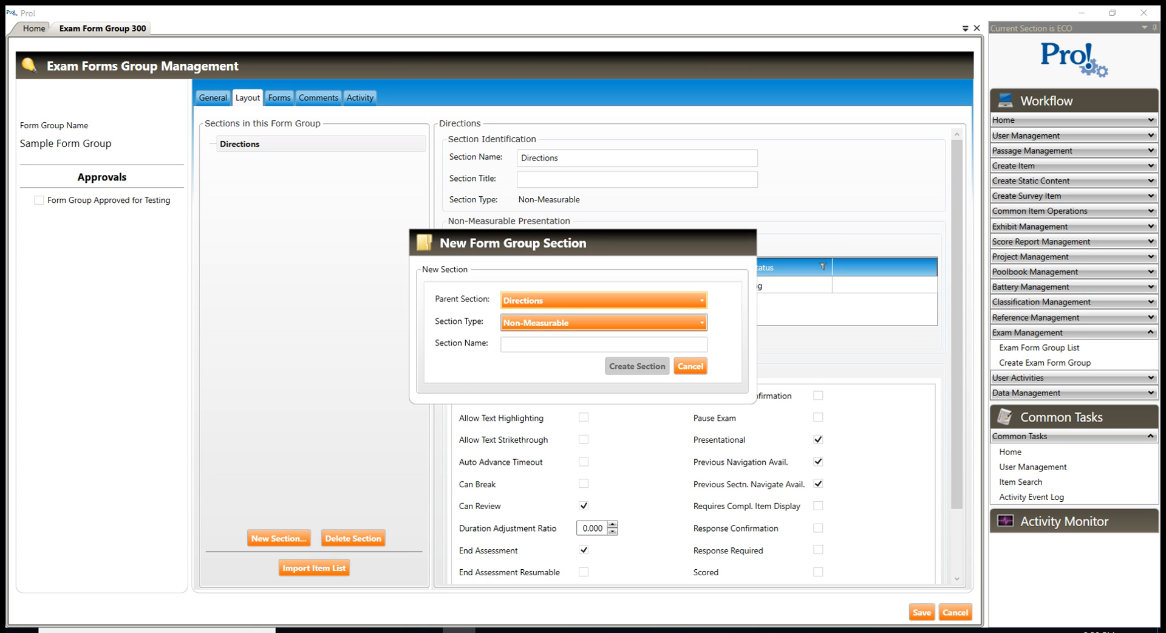
{"action": "left_click", "coordinate": [604, 300]}
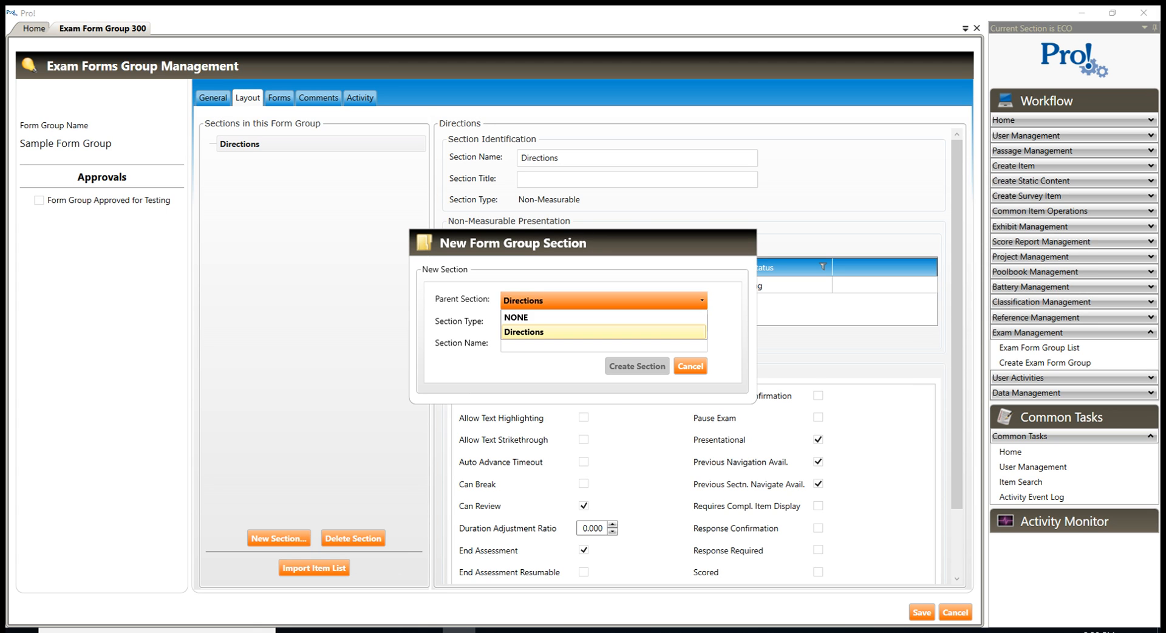
{"action": "left_click", "coordinate": [604, 318]}
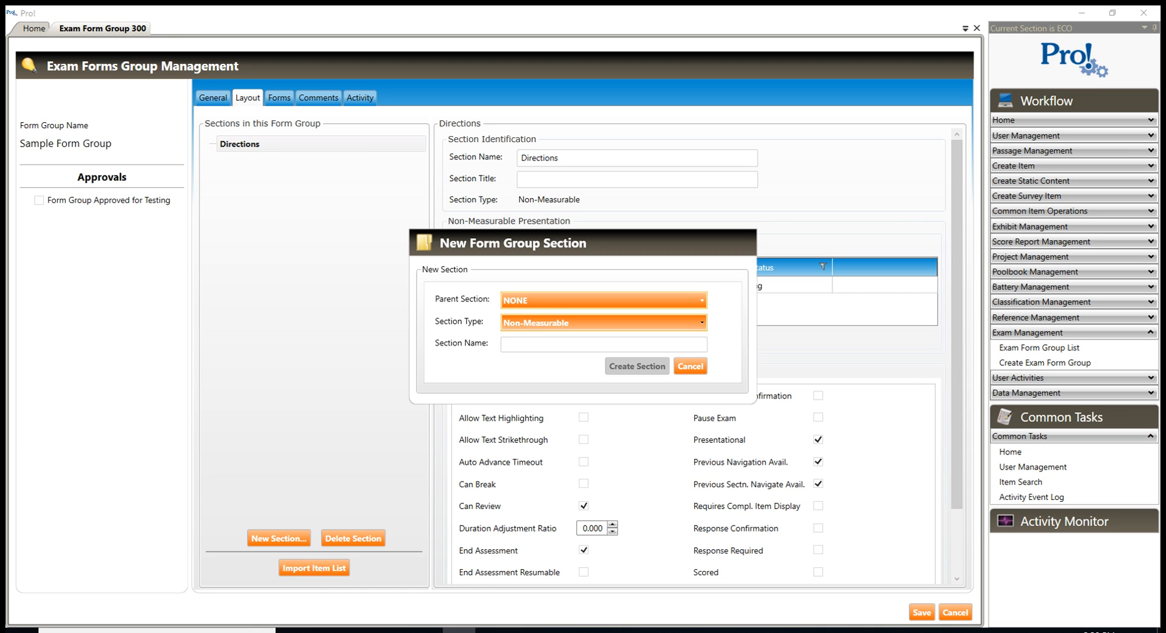
{"action": "left_click", "coordinate": [603, 322]}
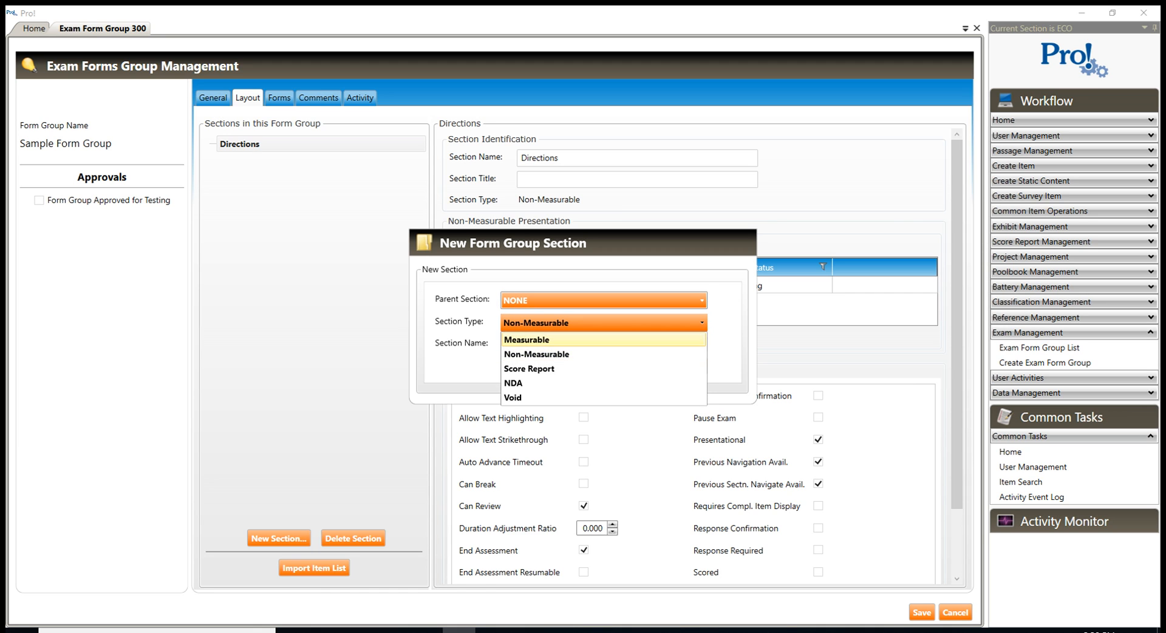
{"action": "left_click", "coordinate": [604, 340]}
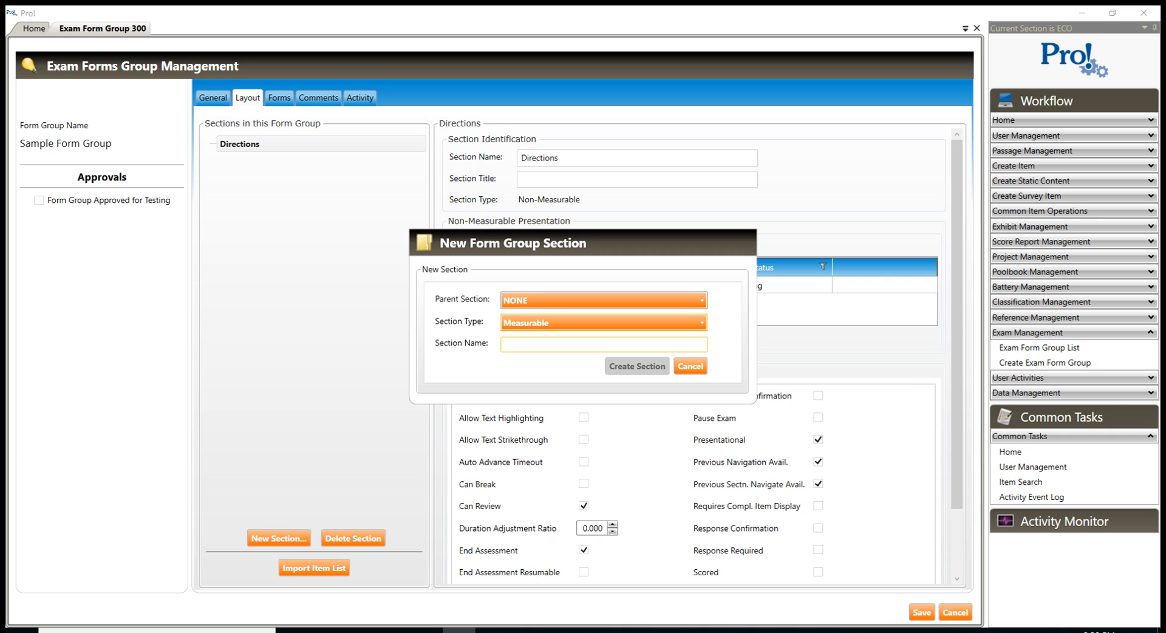
{"action": "left_click", "coordinate": [604, 344]}
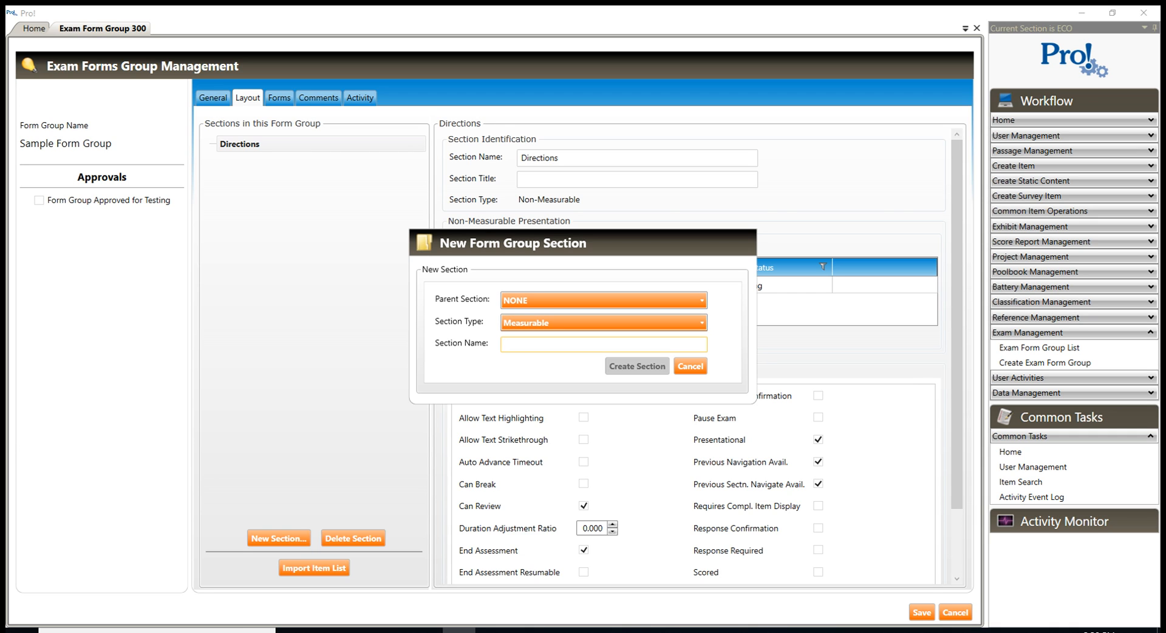
{"action": "type", "text": "Exam"}
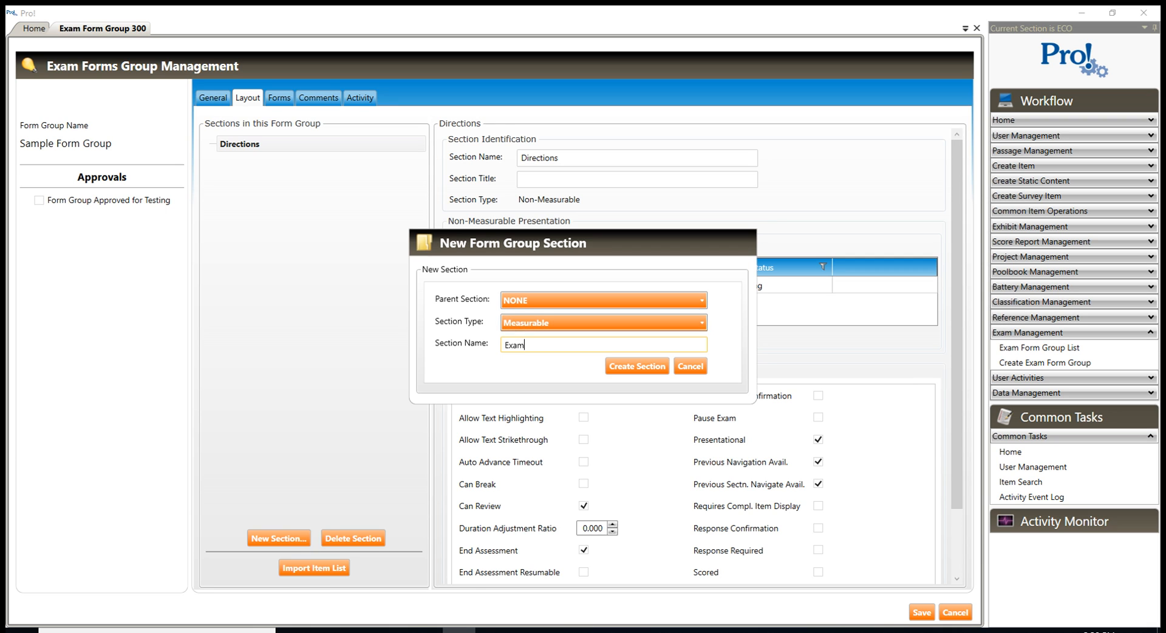
{"action": "key", "text": "Return"}
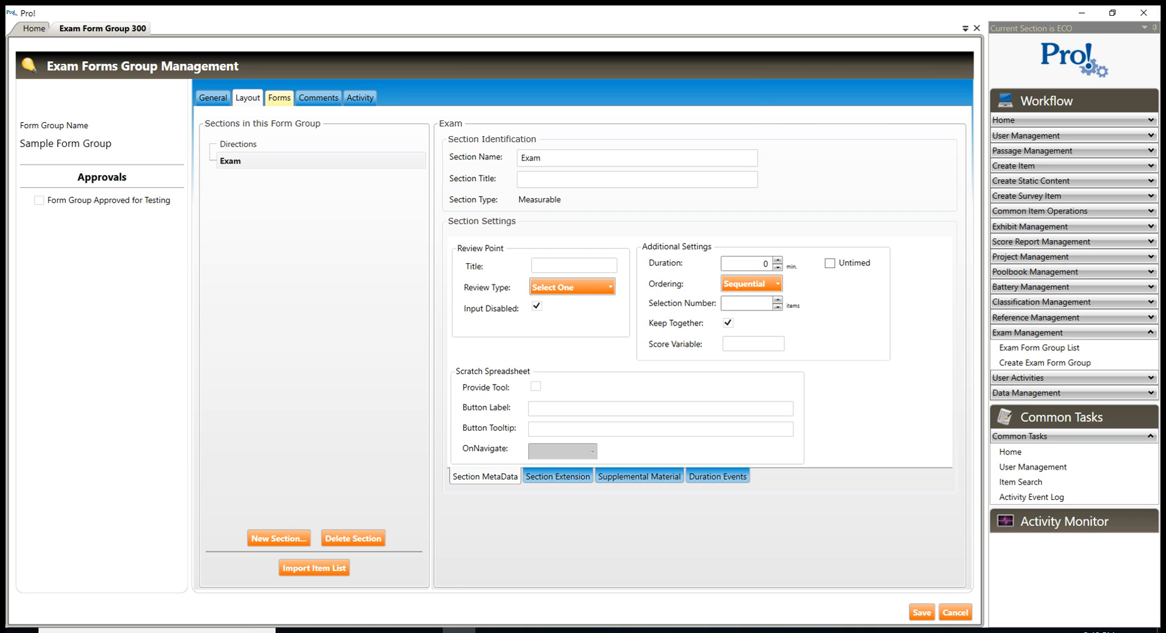
Step: Add a form named "ExamForm" to the form group and save the group
{"action": "left_click", "coordinate": [279, 97]}
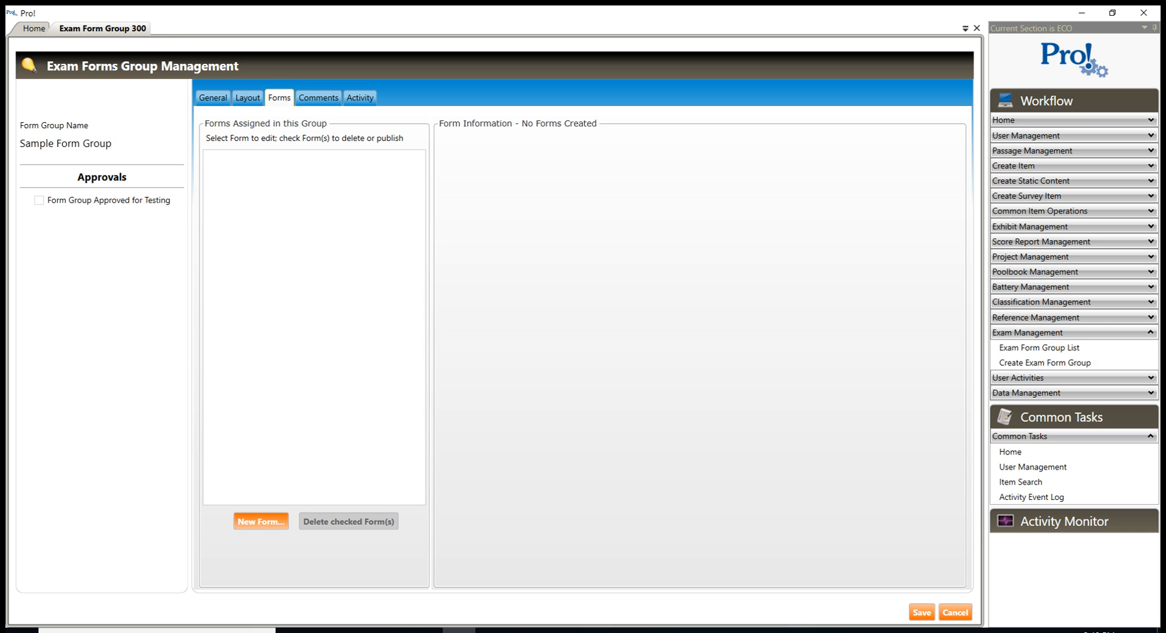
{"action": "left_click", "coordinate": [261, 520]}
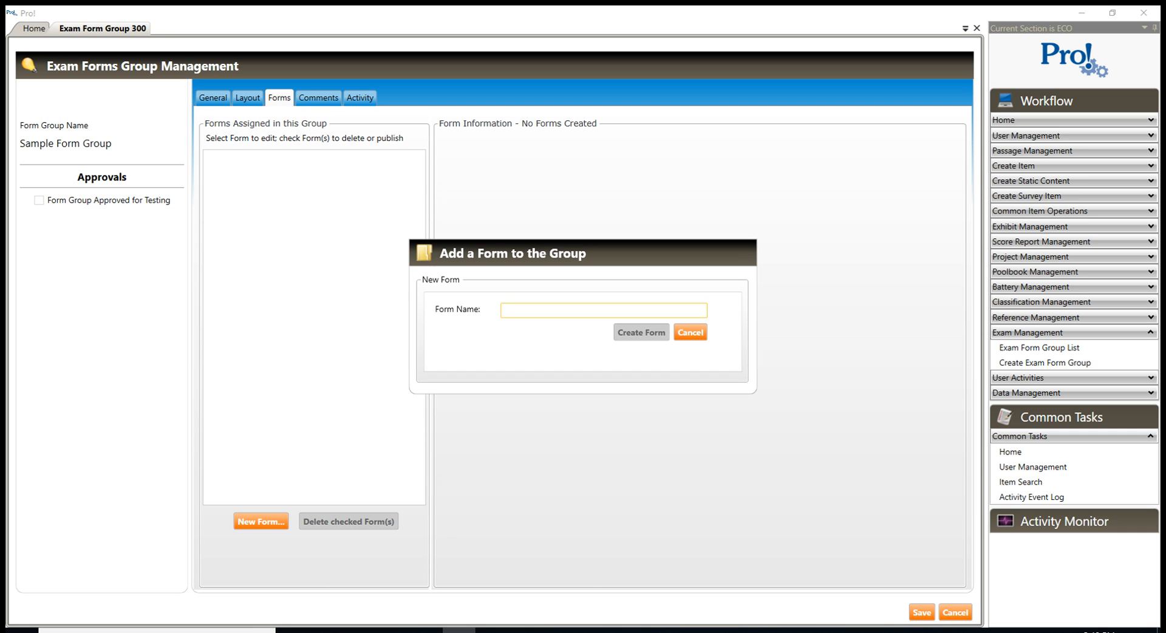
{"action": "type", "text": "Exam"}
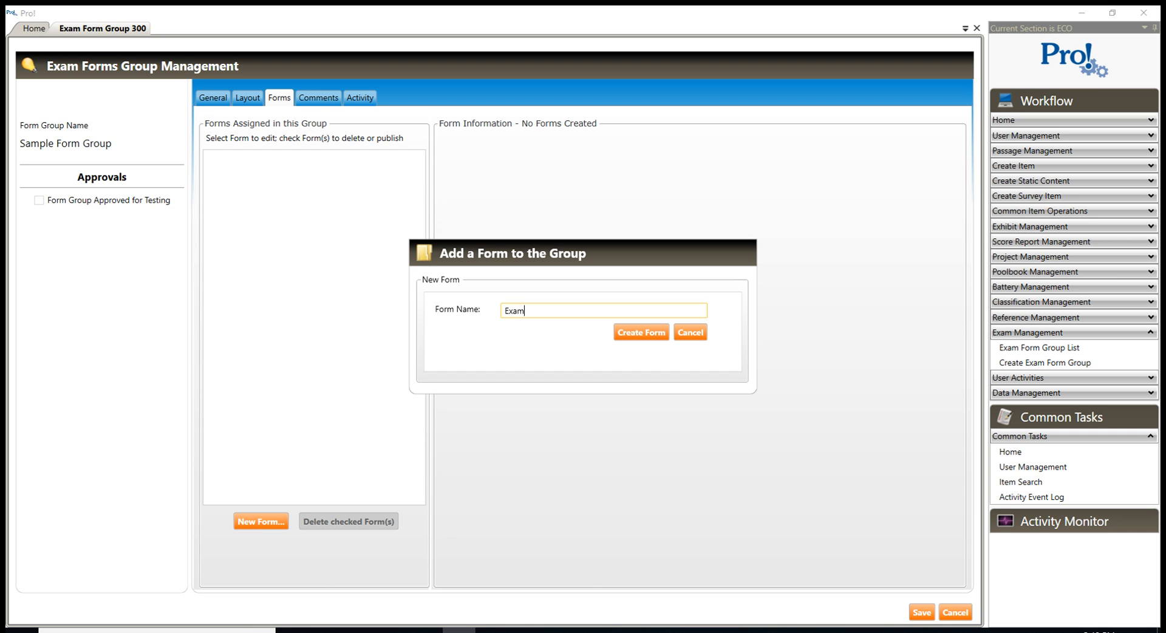
{"action": "type", "text": "Form"}
{"action": "key", "text": "Return"}
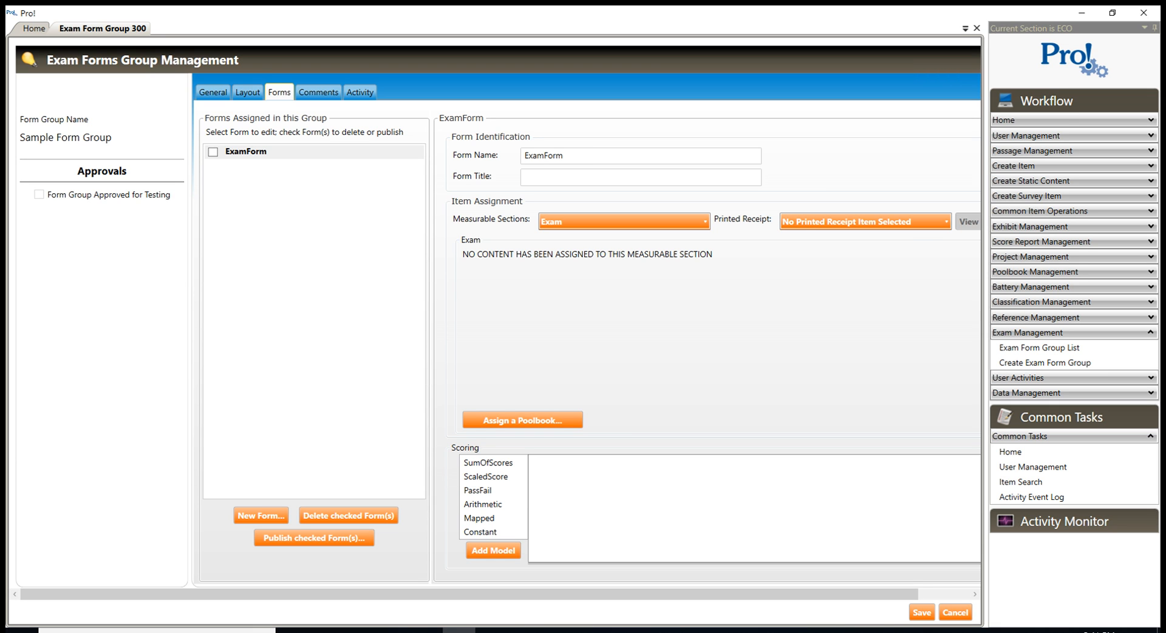
{"action": "left_click", "coordinate": [921, 612]}
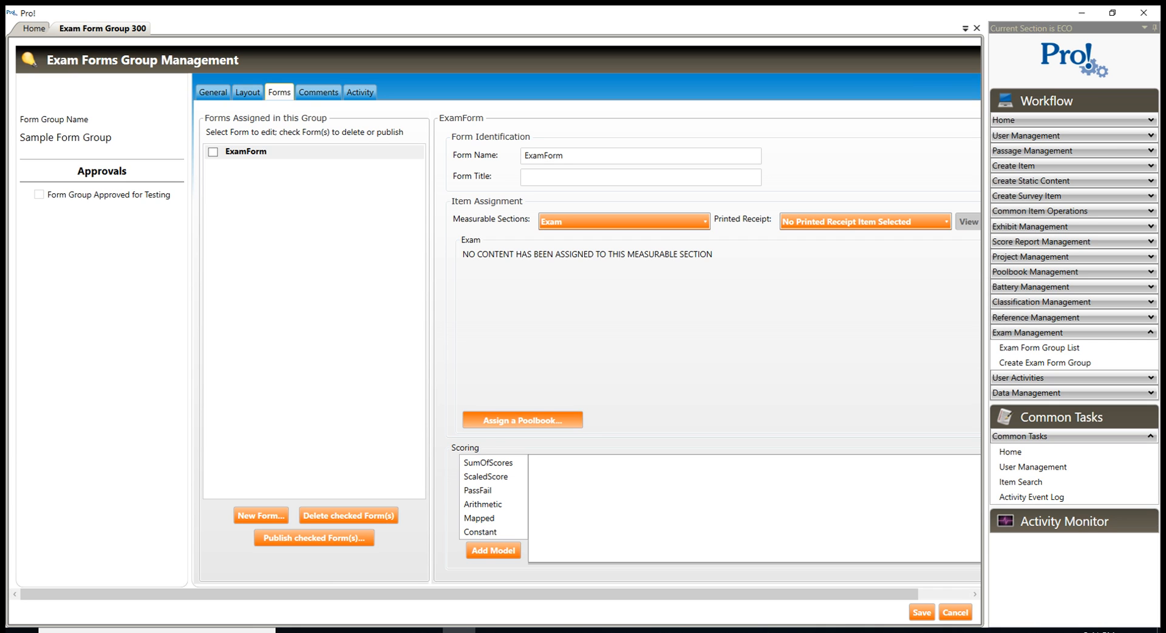
Step: Assign the poolbook "ECO - CCO SSMC Test Items" to the Exam section of ExamForm
{"action": "left_click", "coordinate": [522, 420]}
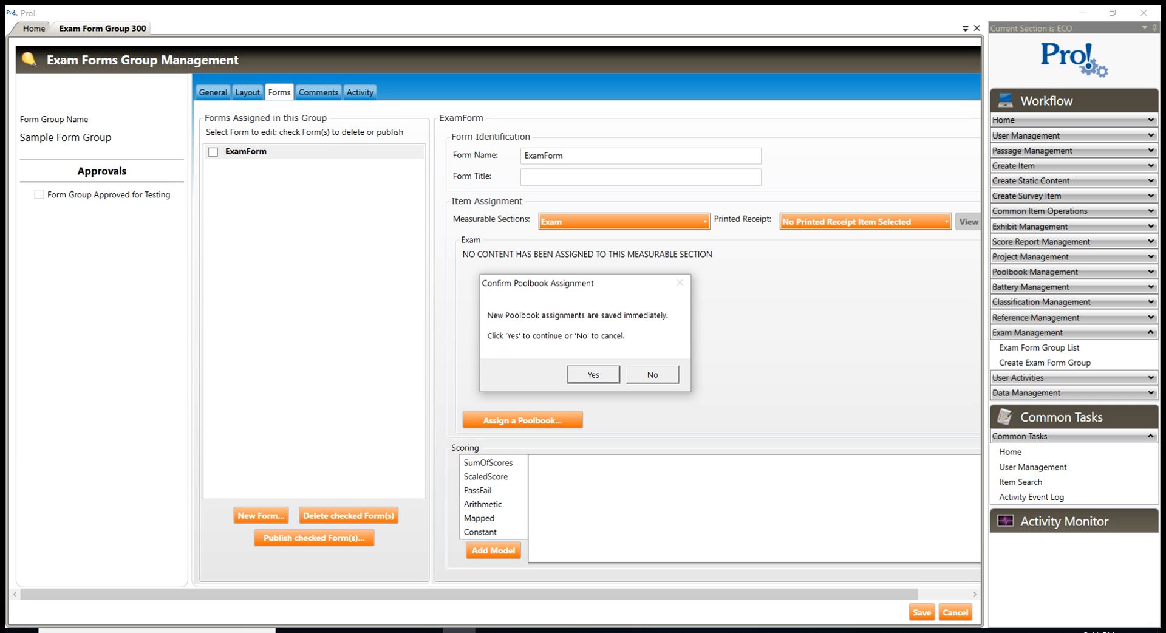
{"action": "left_click", "coordinate": [593, 374]}
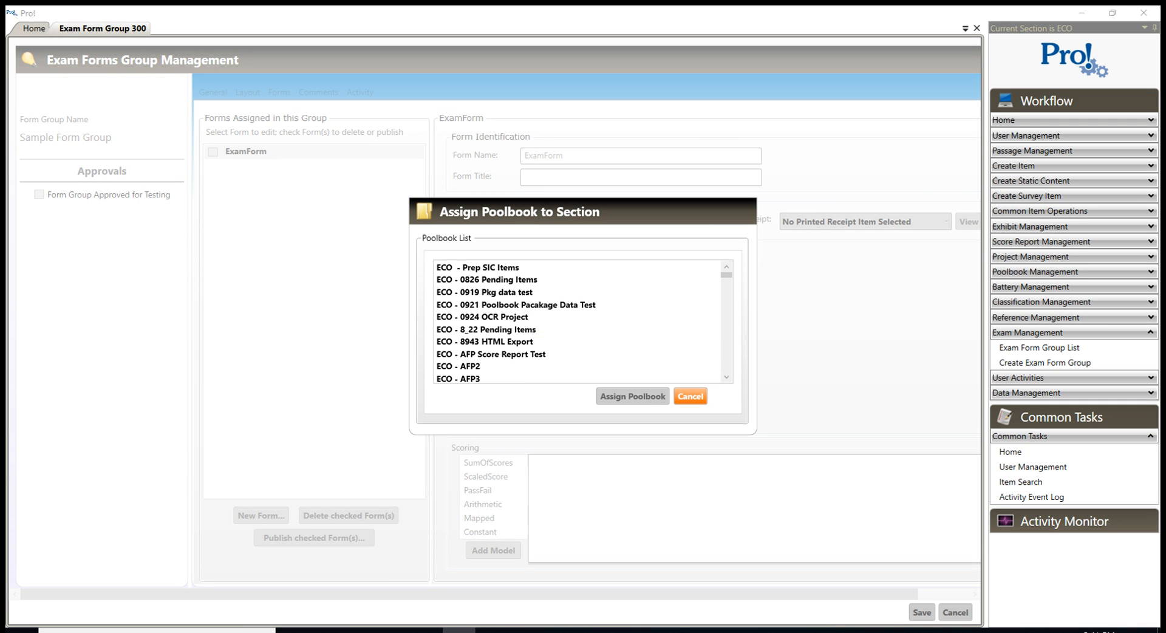
{"action": "scroll", "coordinate": [580, 321], "scroll_direction": "down", "scroll_amount": 8}
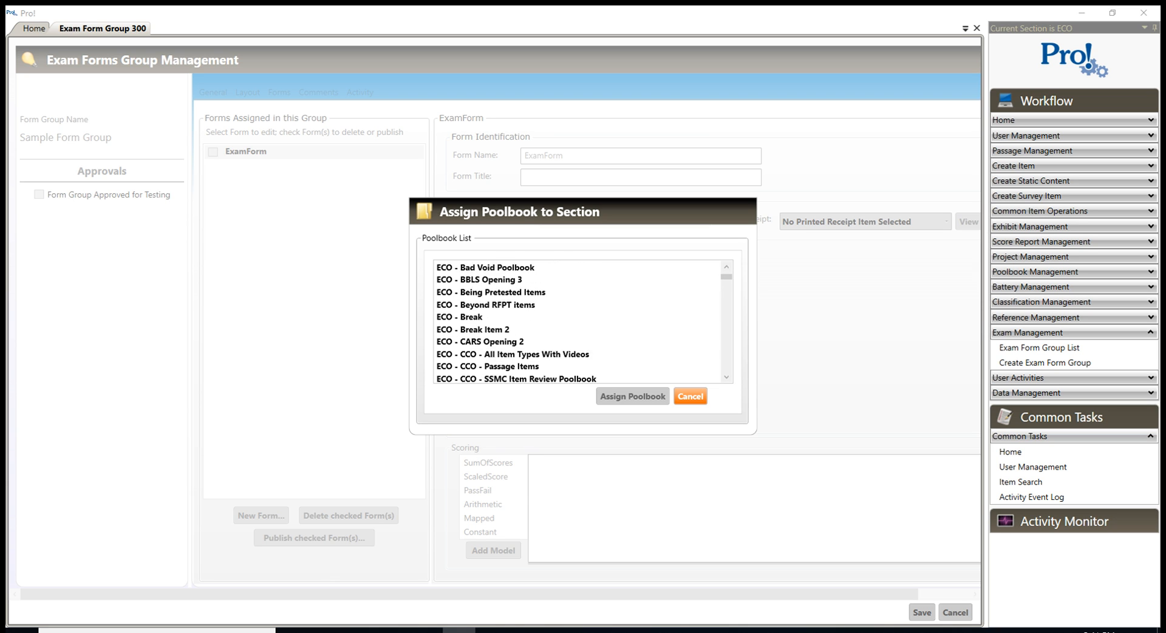
{"action": "scroll", "coordinate": [580, 322], "scroll_direction": "down", "scroll_amount": 3}
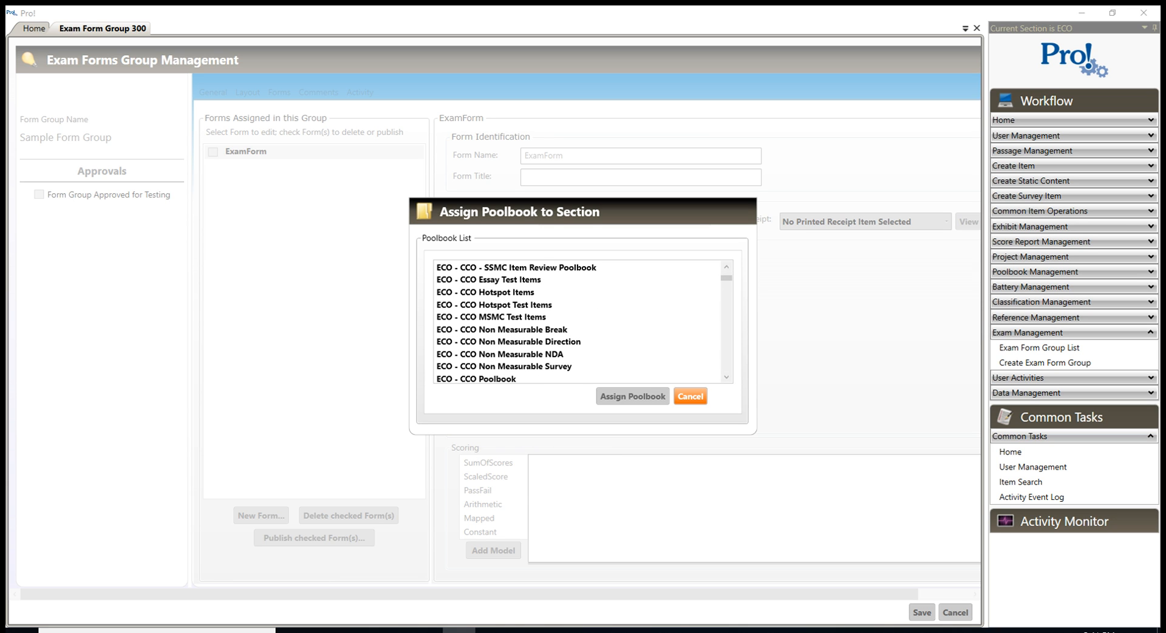
{"action": "scroll", "coordinate": [579, 322], "scroll_direction": "down", "scroll_amount": 1}
{"action": "scroll", "coordinate": [580, 322], "scroll_direction": "down", "scroll_amount": 1}
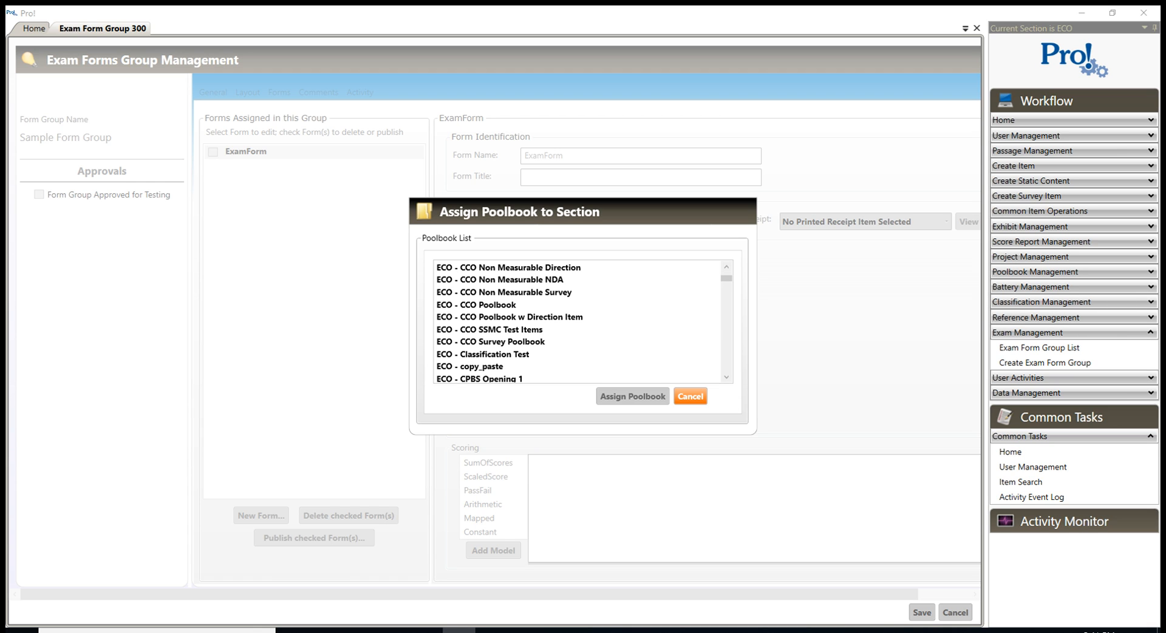
{"action": "left_click", "coordinate": [501, 329]}
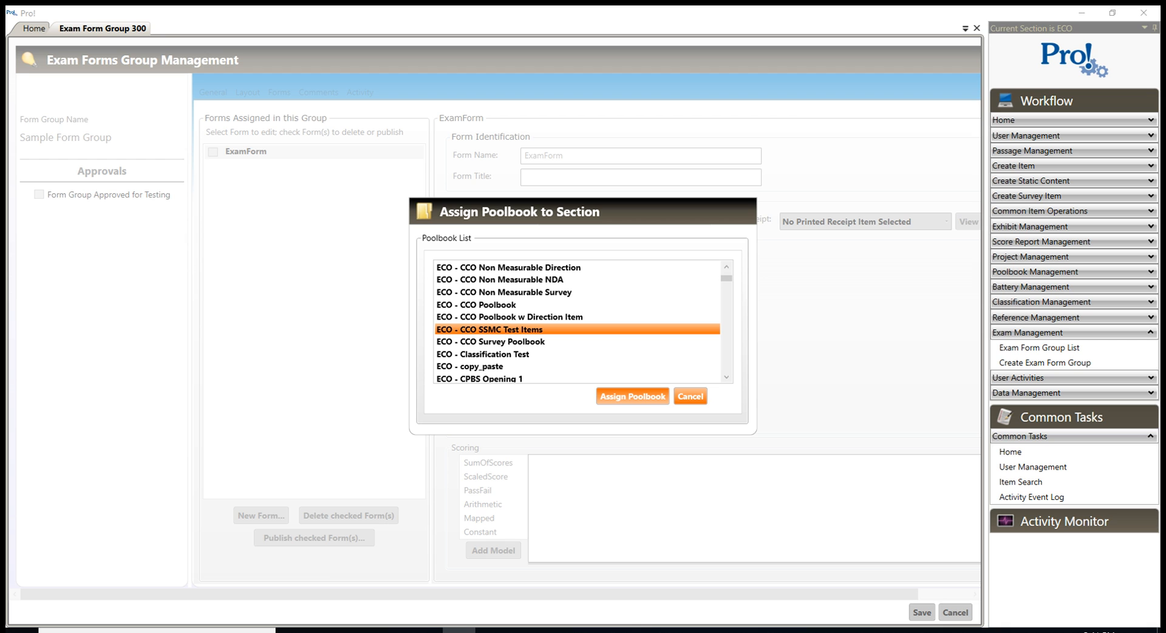
{"action": "left_click", "coordinate": [632, 396]}
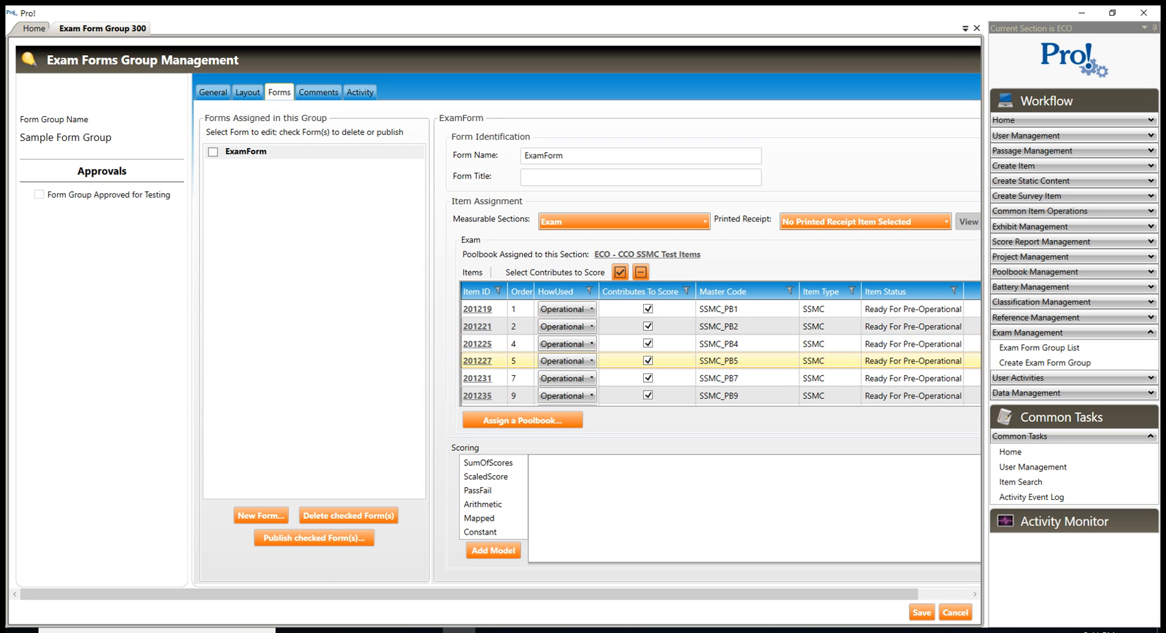
Step: Review the Exam section's assigned items and the usage choices for the first item, SSMC_PB1
{"action": "scroll", "coordinate": [720, 352], "scroll_direction": "down", "scroll_amount": 1}
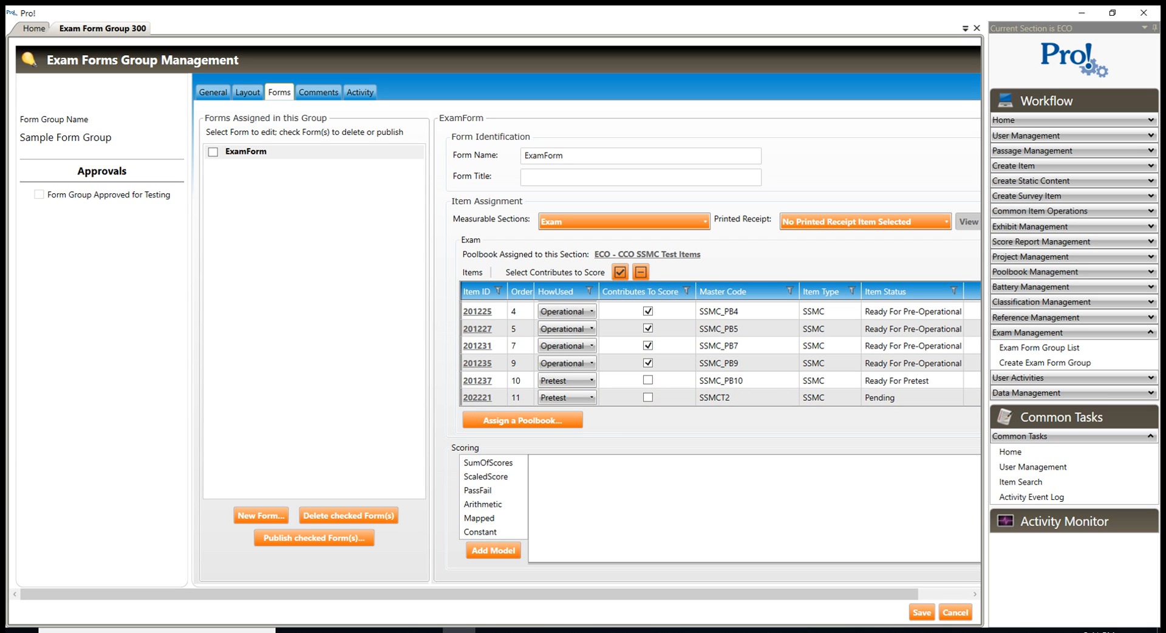
{"action": "scroll", "coordinate": [720, 352], "scroll_direction": "up", "scroll_amount": 1}
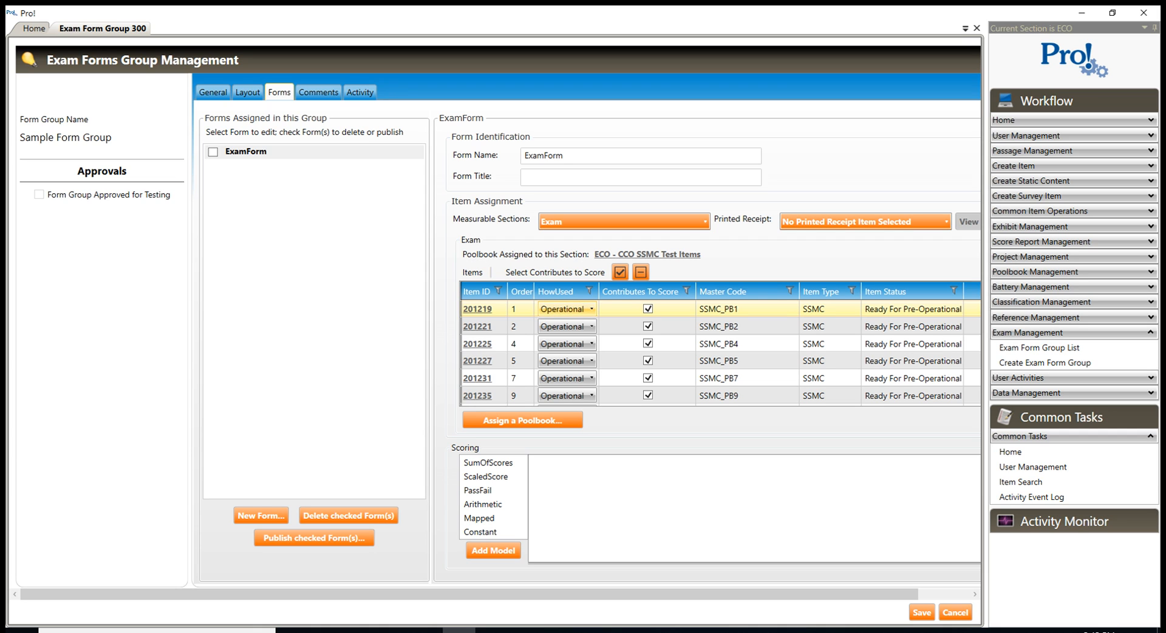
{"action": "left_click", "coordinate": [567, 309]}
{"action": "left_click", "coordinate": [567, 309]}
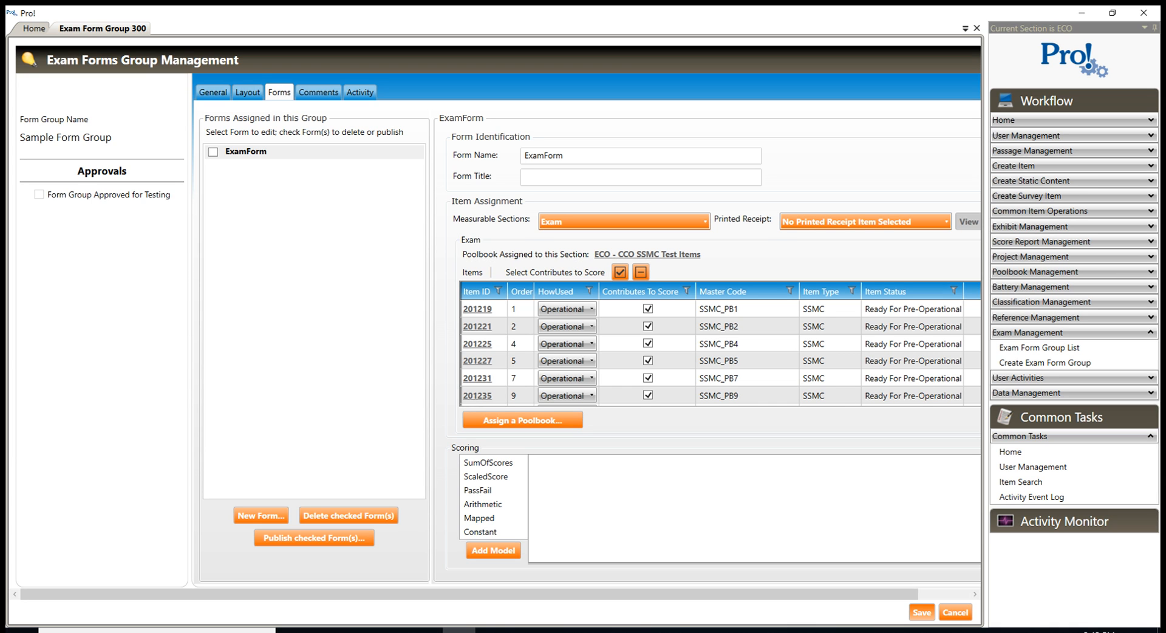
Step: Save the form group and publish ExamForm, choosing the Desktop as the location for the exam files
{"action": "left_click", "coordinate": [922, 612]}
{"action": "left_click", "coordinate": [213, 152]}
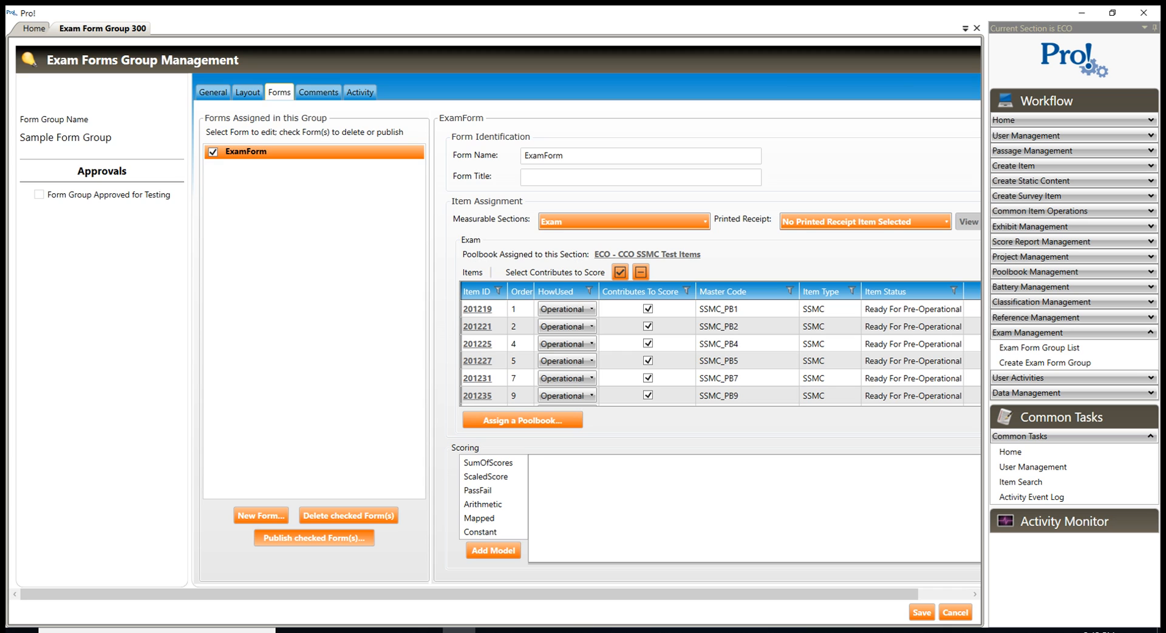
{"action": "left_click", "coordinate": [314, 537]}
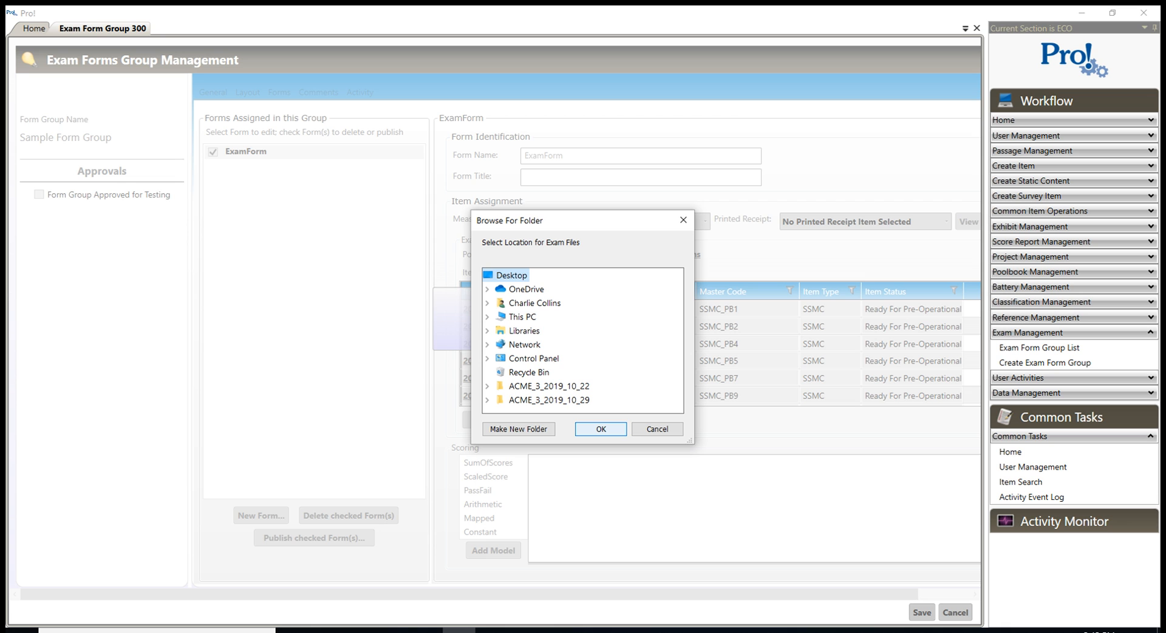
{"action": "left_click", "coordinate": [601, 429]}
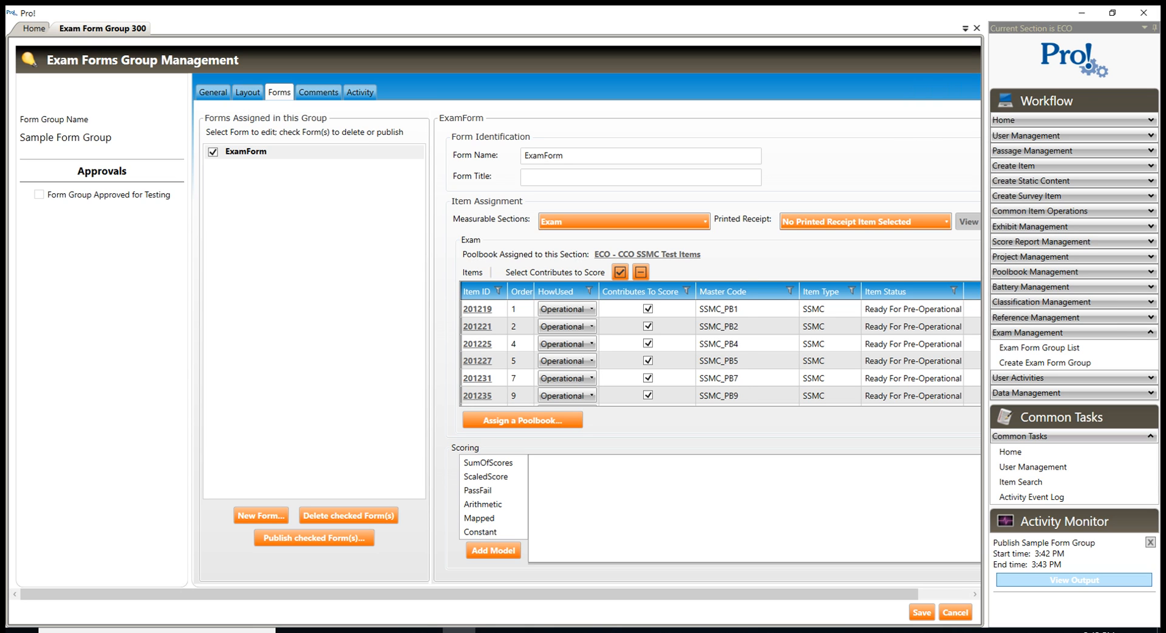
Step: Examine the publish output of Sample Form Group and the exam files in its folder location, and close both
{"action": "left_click", "coordinate": [1074, 579]}
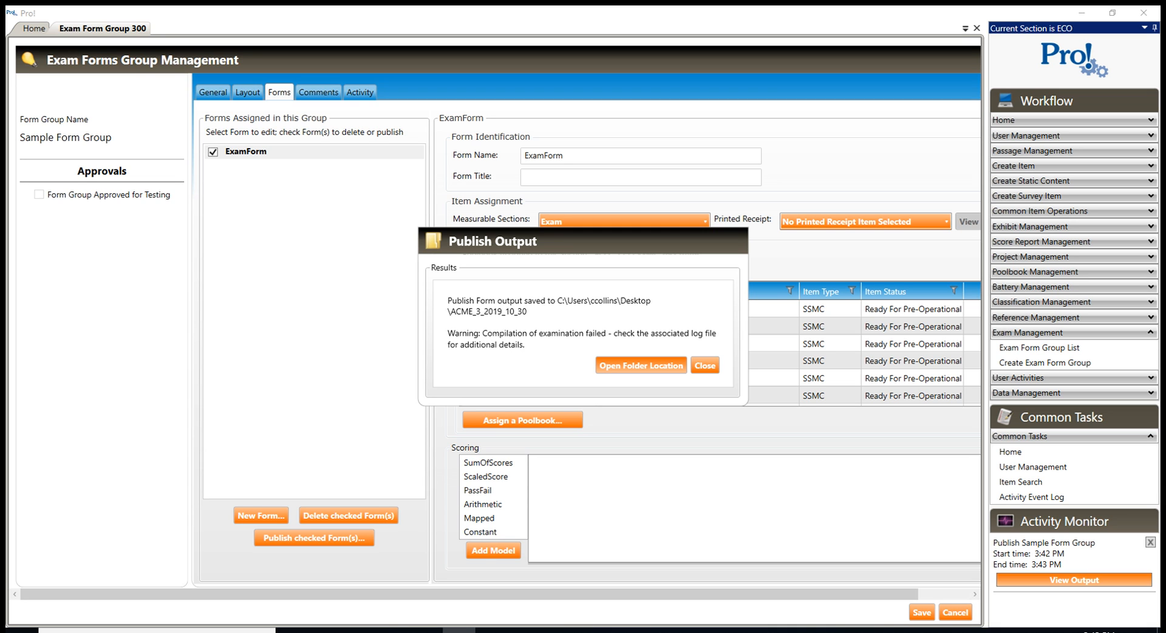
{"action": "left_click", "coordinate": [641, 365]}
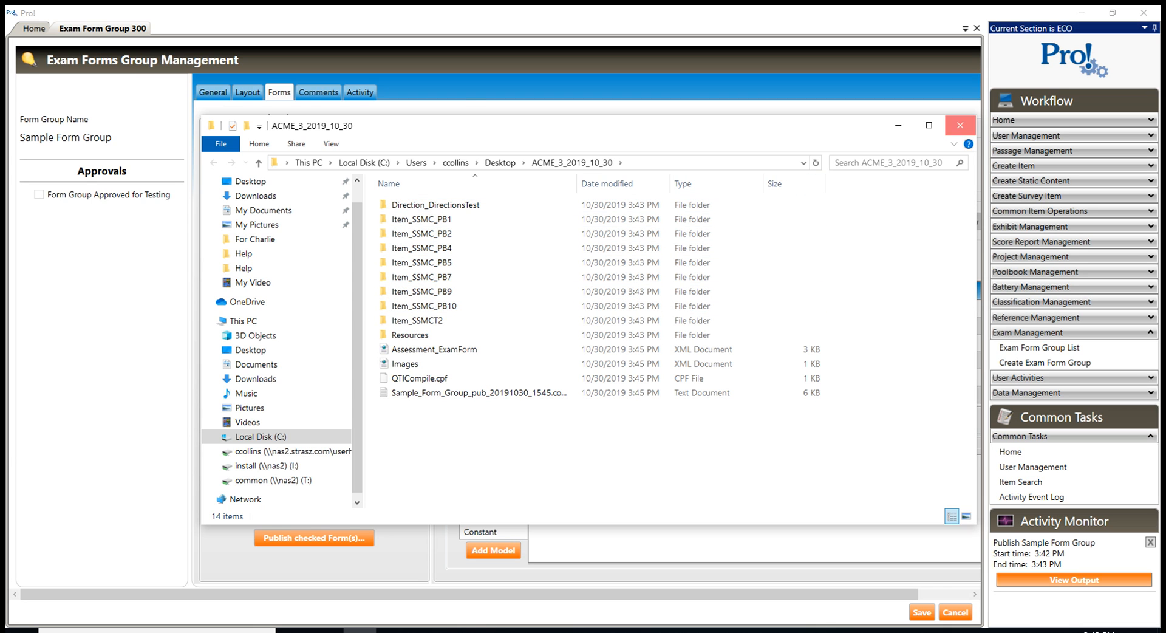
{"action": "left_click", "coordinate": [960, 125]}
{"action": "left_click", "coordinate": [705, 366]}
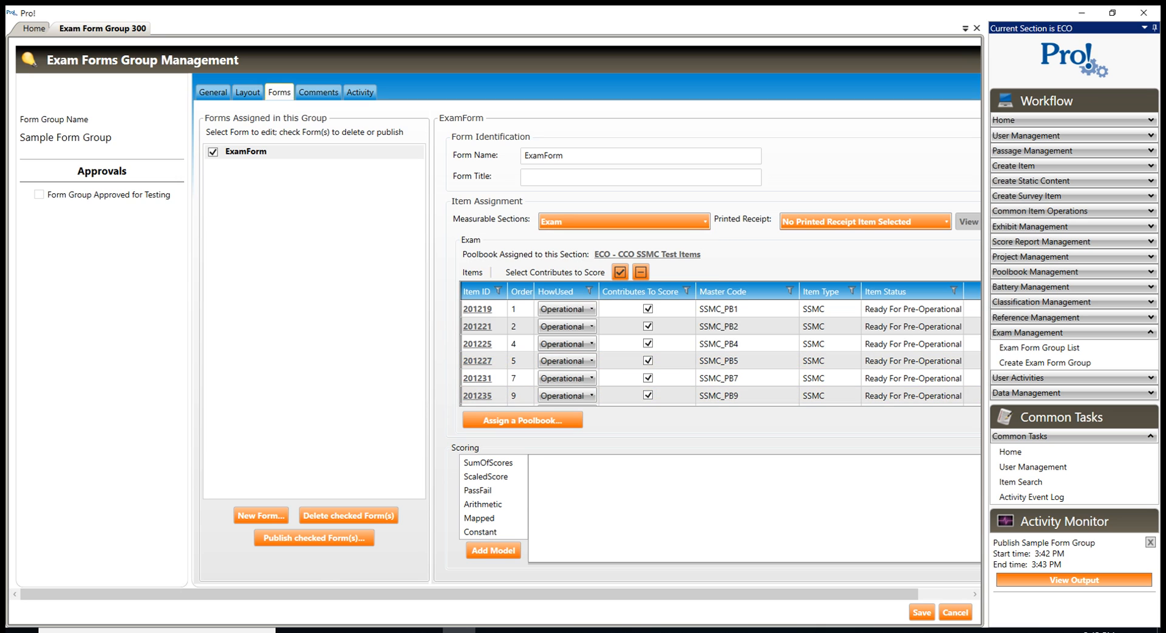
{"action": "left_click", "coordinate": [1034, 631]}
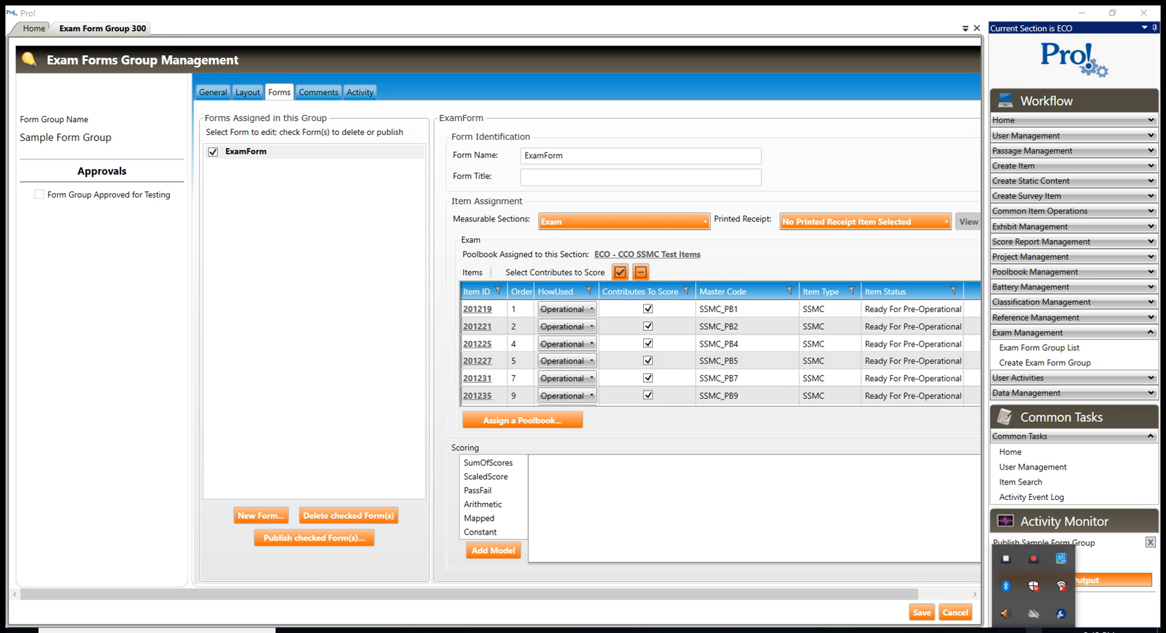